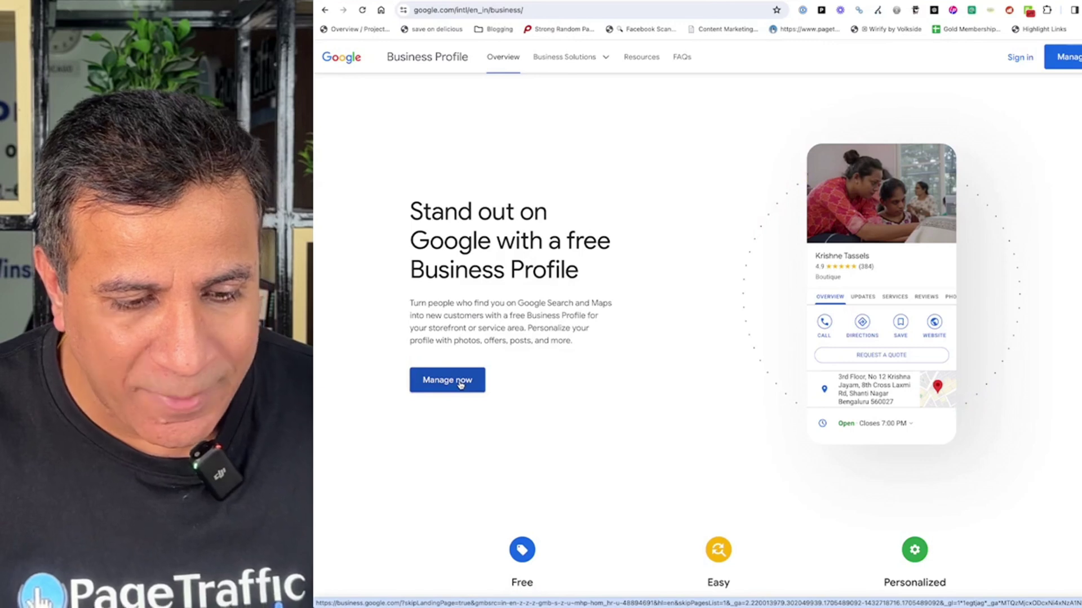
# Open the PageTraffic Web Tech business information for editing and review its description, contact details, location, opening hours and additional attributes
pyautogui.click(460, 383)
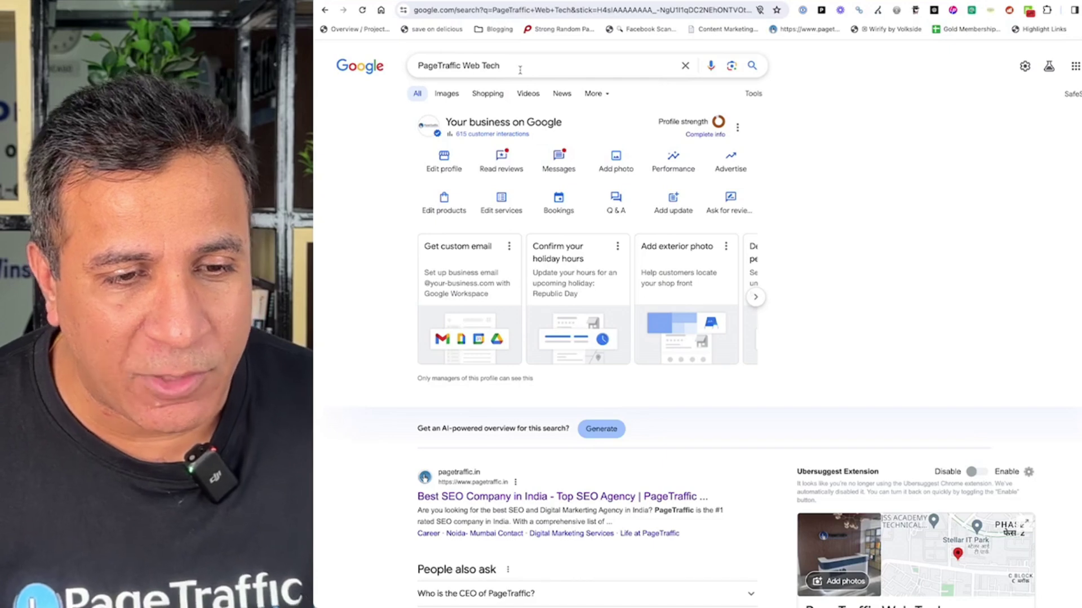
pyautogui.click(454, 167)
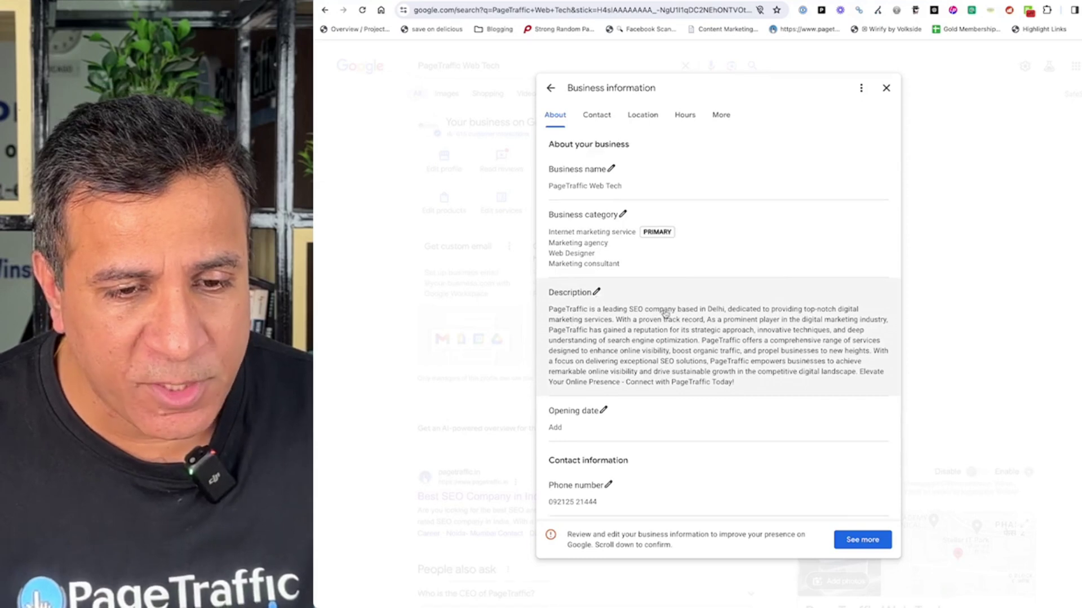
pyautogui.scroll(-3, 665, 314)
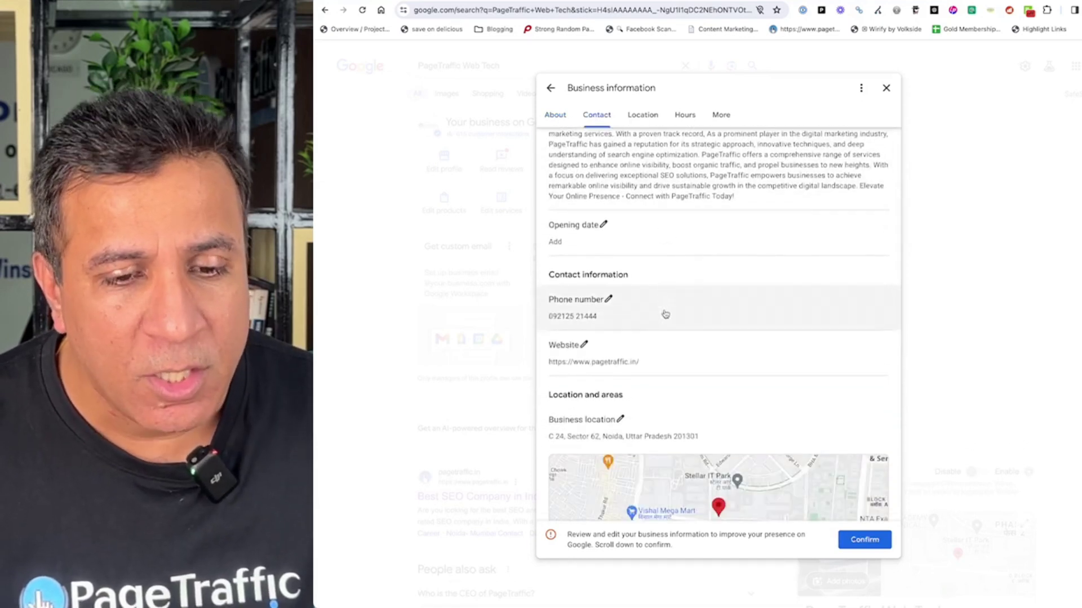
pyautogui.scroll(-5, 653, 314)
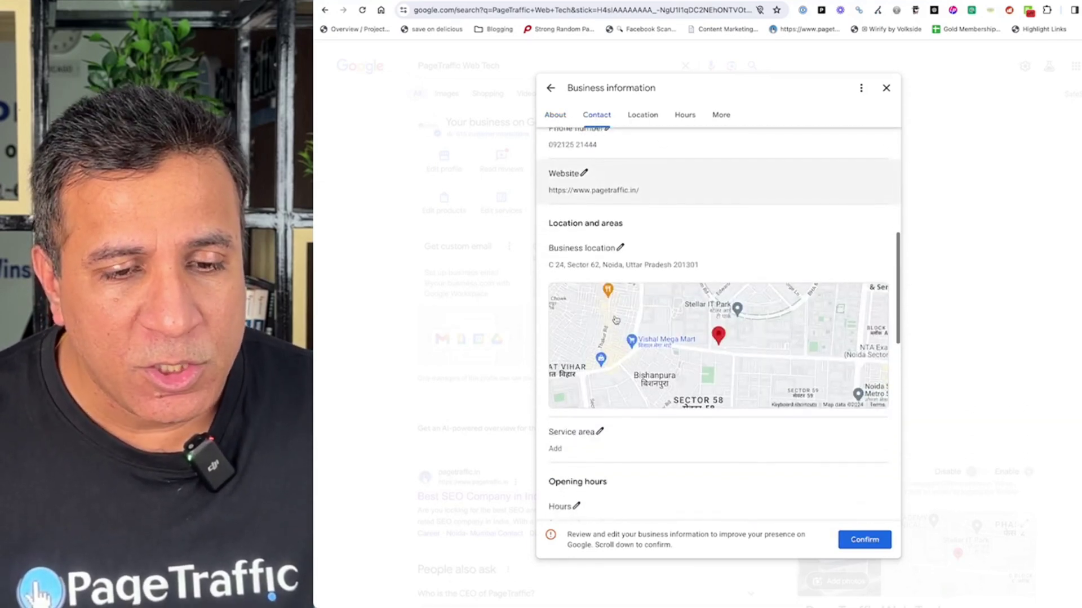
pyautogui.scroll(-3, 616, 319)
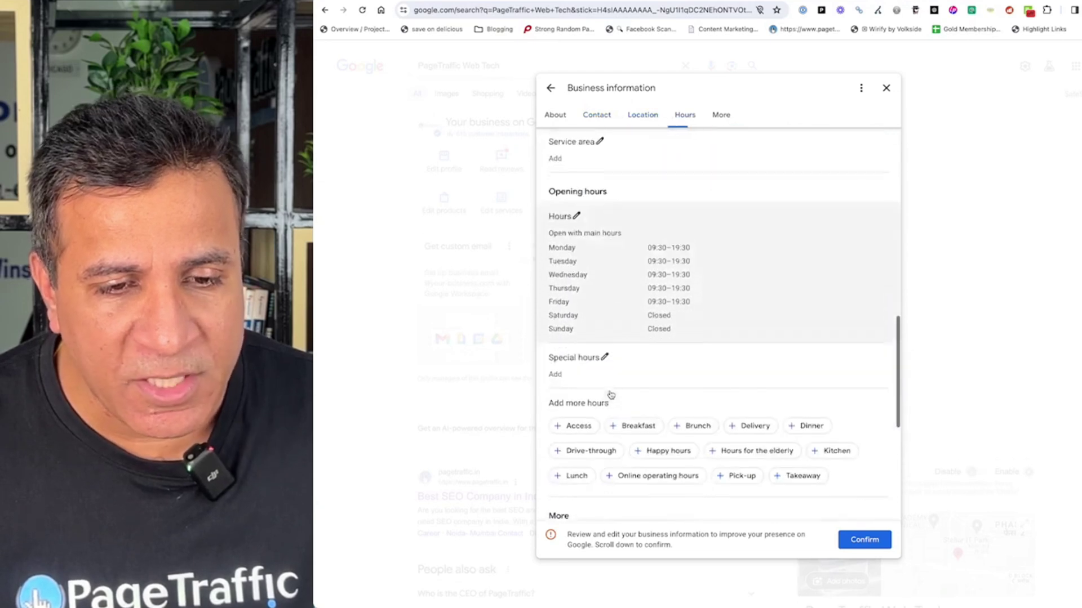
pyautogui.scroll(5, 611, 394)
pyautogui.scroll(-10, 635, 332)
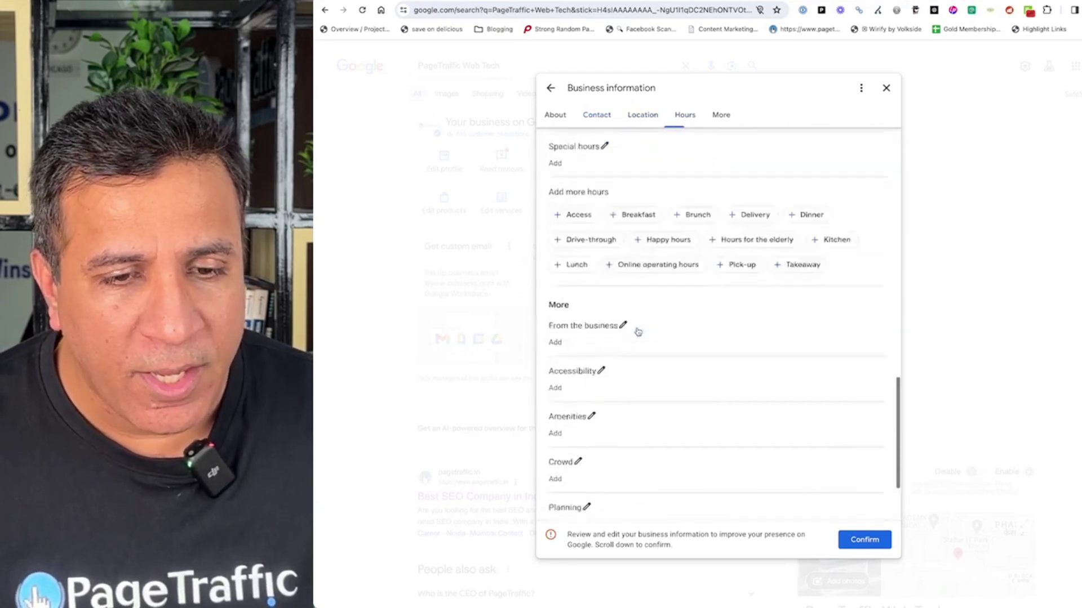
pyautogui.scroll(5, 635, 331)
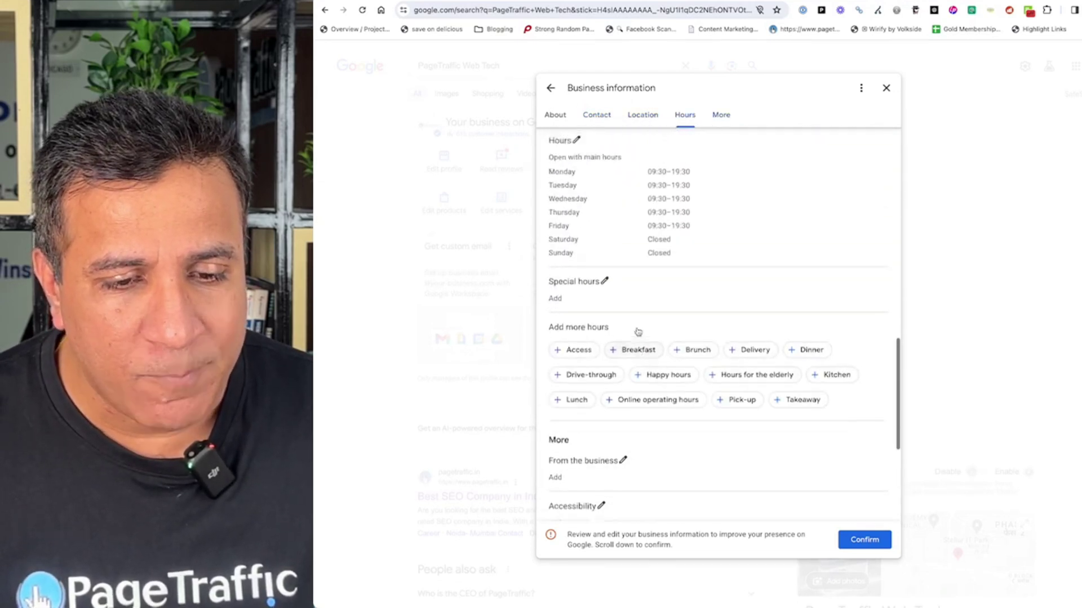
pyautogui.press('Escape')
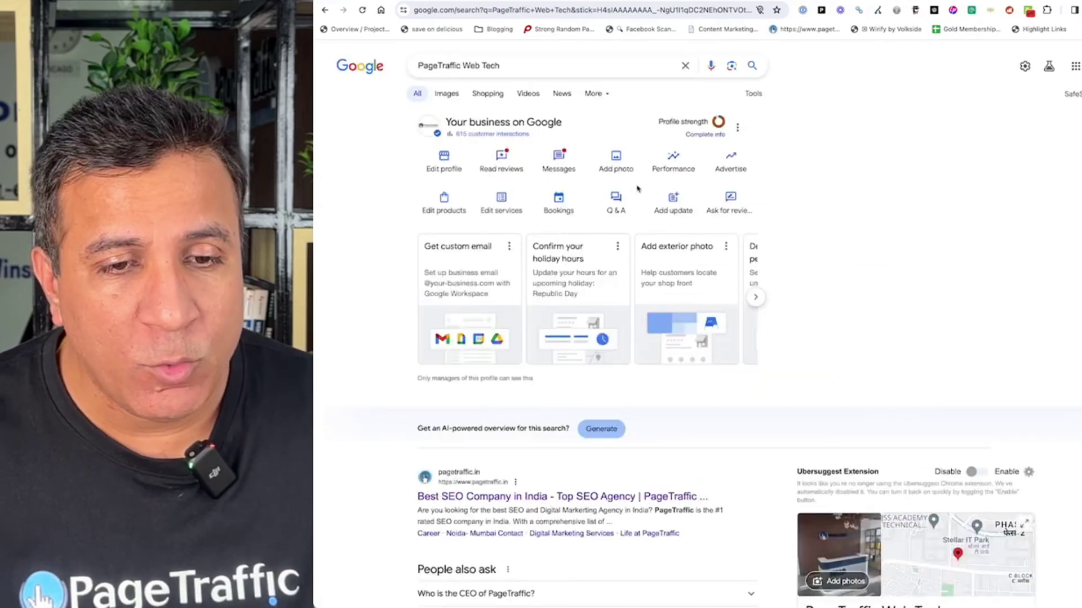
# Open the photo and video upload for the PageTraffic Web Tech profile and close it without adding files
pyautogui.scroll(-2, 623, 175)
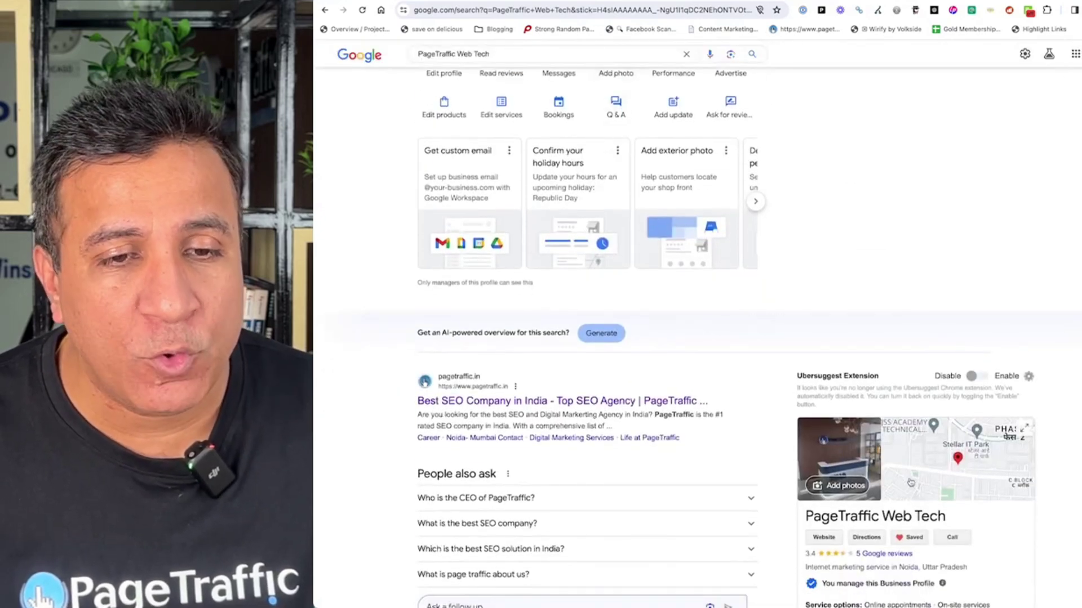
pyautogui.click(837, 488)
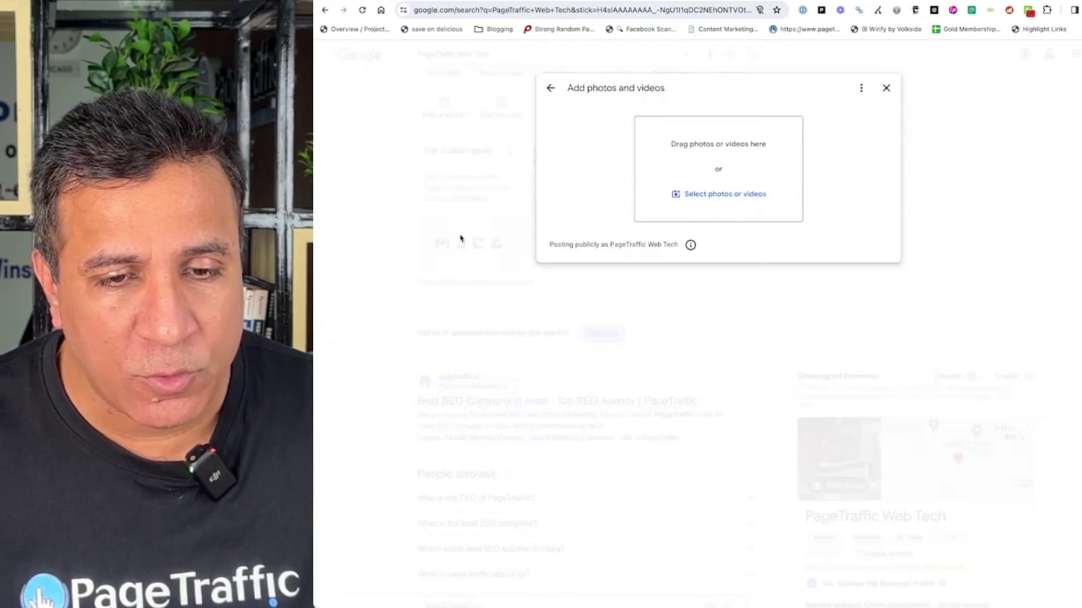
pyautogui.click(885, 89)
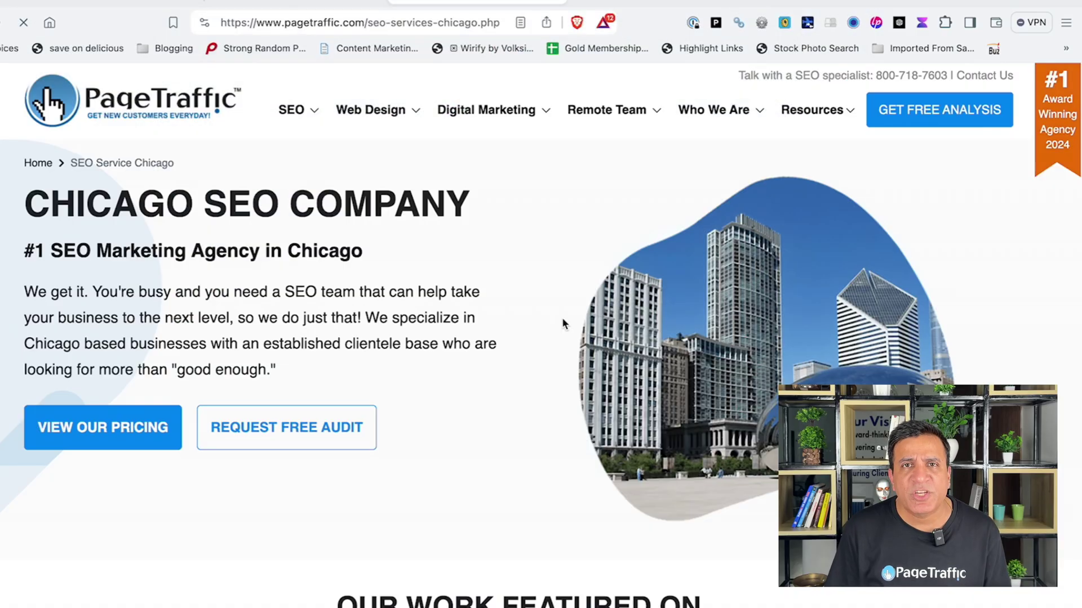
# Examine PageTraffic's Chicago SEO page for location-specific headings, the embedded map and city-focused service content
pyautogui.scroll(-5, 563, 324)
pyautogui.scroll(5, 563, 324)
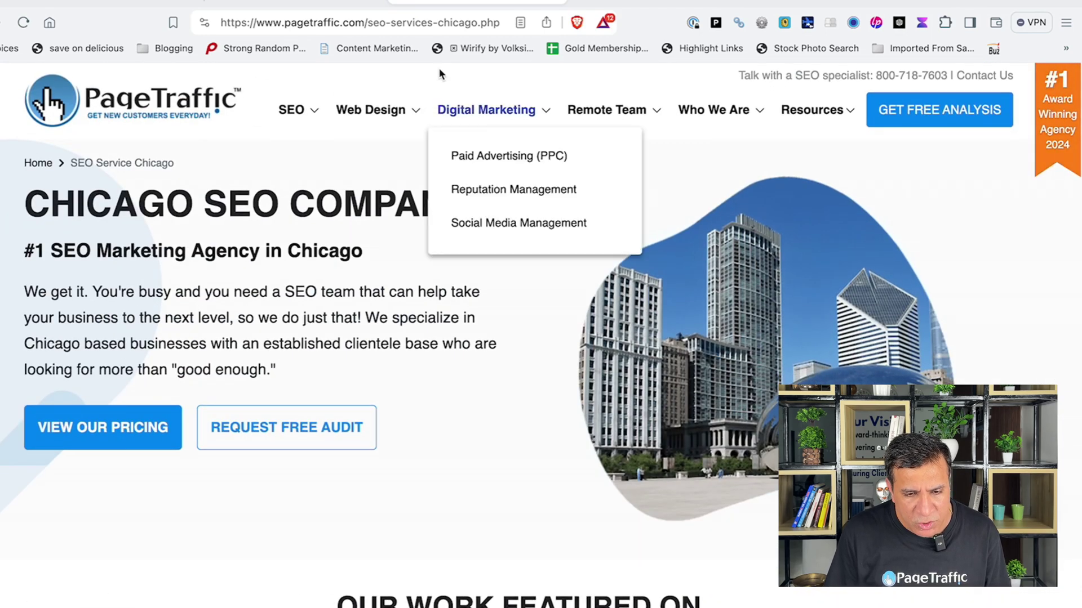
pyautogui.scroll(-7, 272, 285)
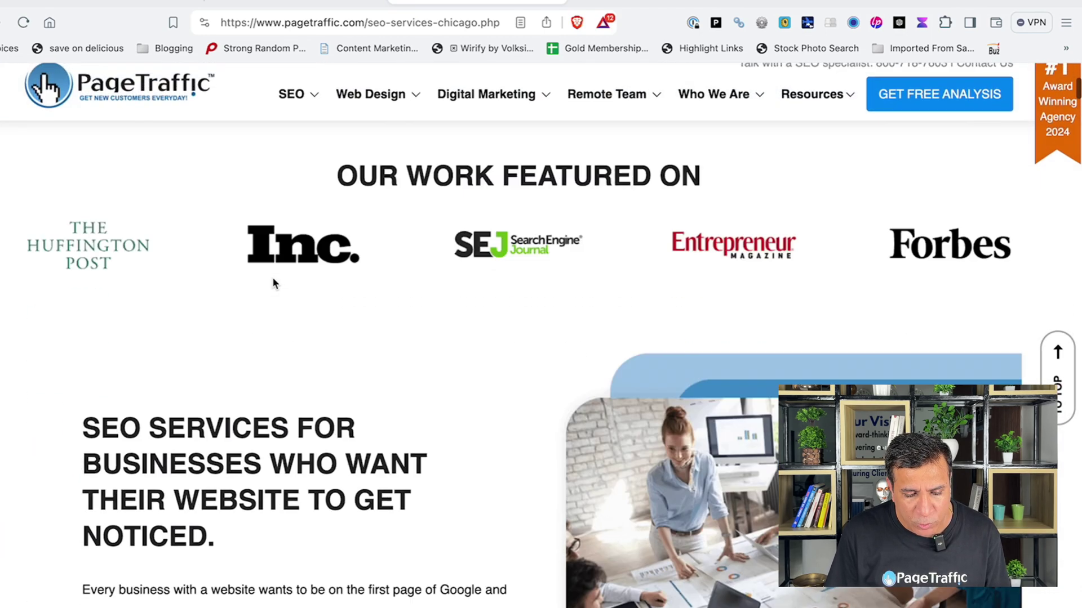
pyautogui.scroll(-10, 272, 282)
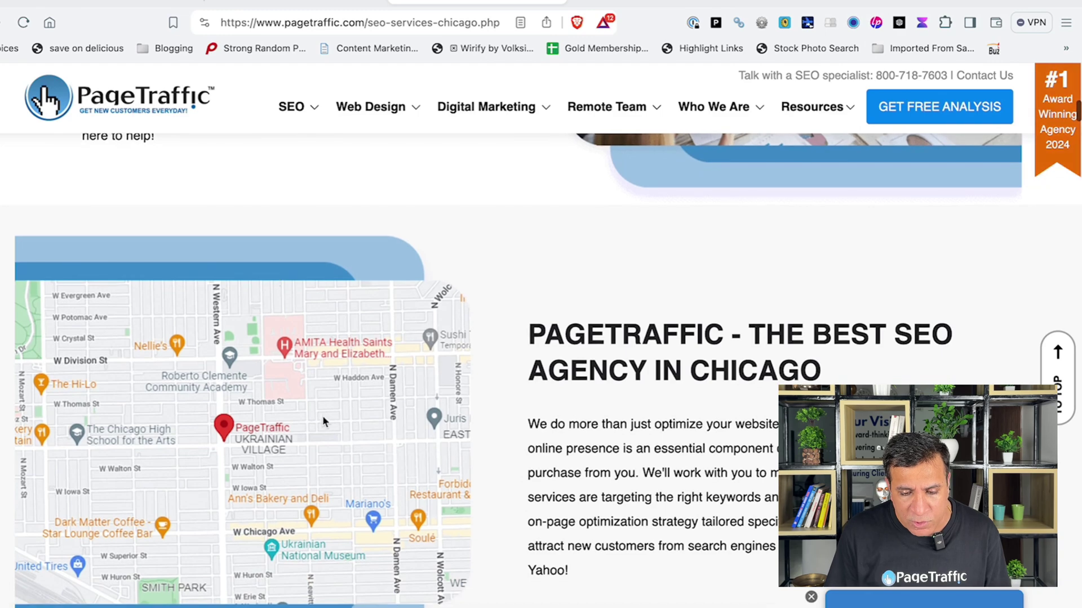
pyautogui.scroll(-10, 495, 359)
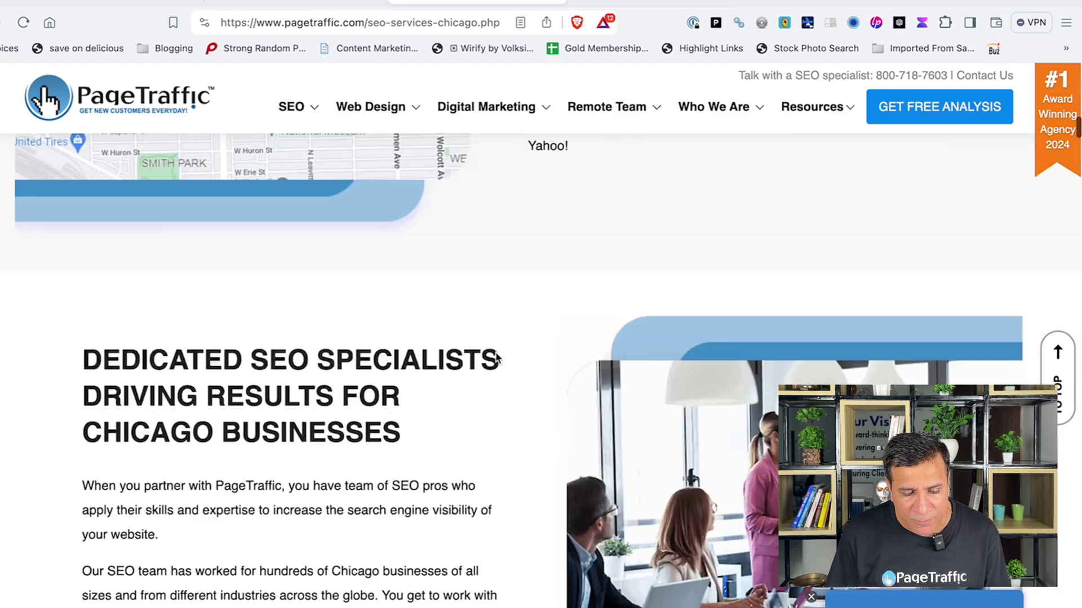
pyautogui.scroll(-10, 495, 358)
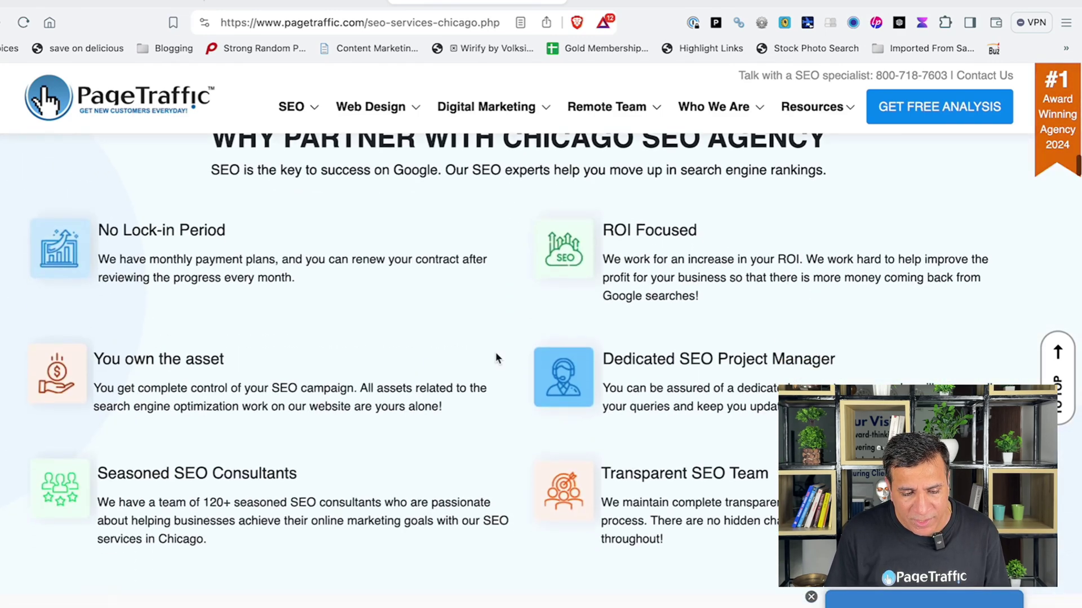
pyautogui.scroll(-3, 496, 357)
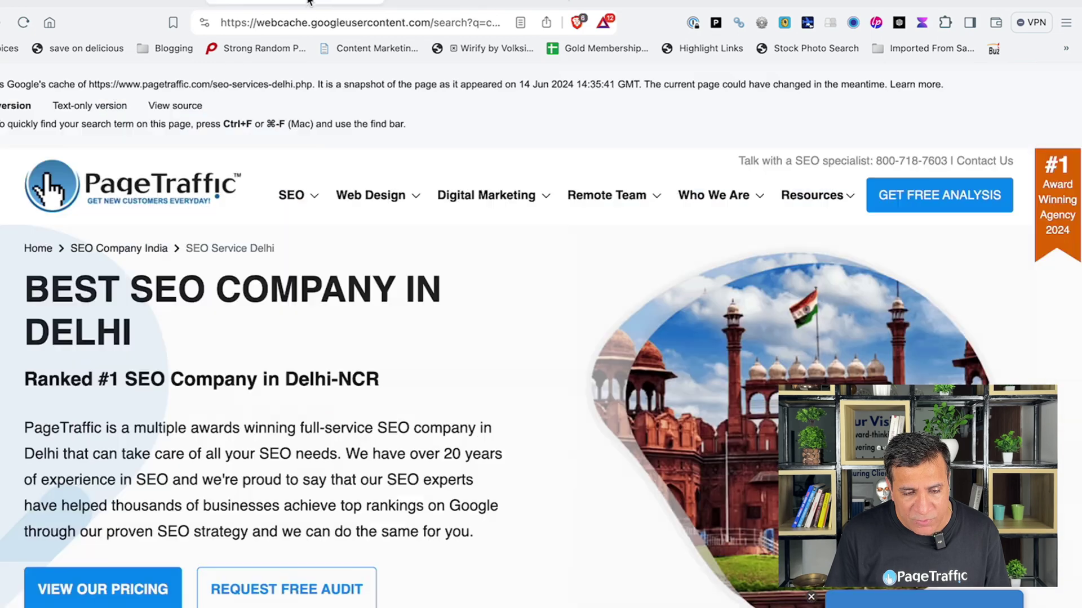
# Switch to the cached Delhi SEO page and examine its local headings, embedded map and city-specific text
pyautogui.moveTo(441, 215)
pyautogui.scroll(-3, 441, 215)
pyautogui.scroll(2, 437, 213)
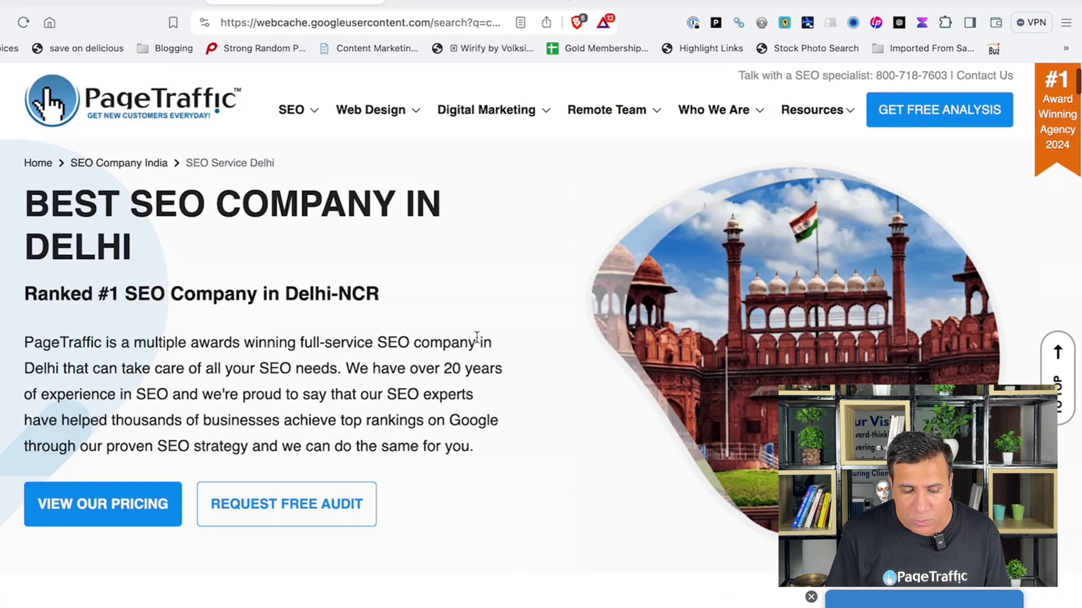
pyautogui.scroll(-15, 477, 337)
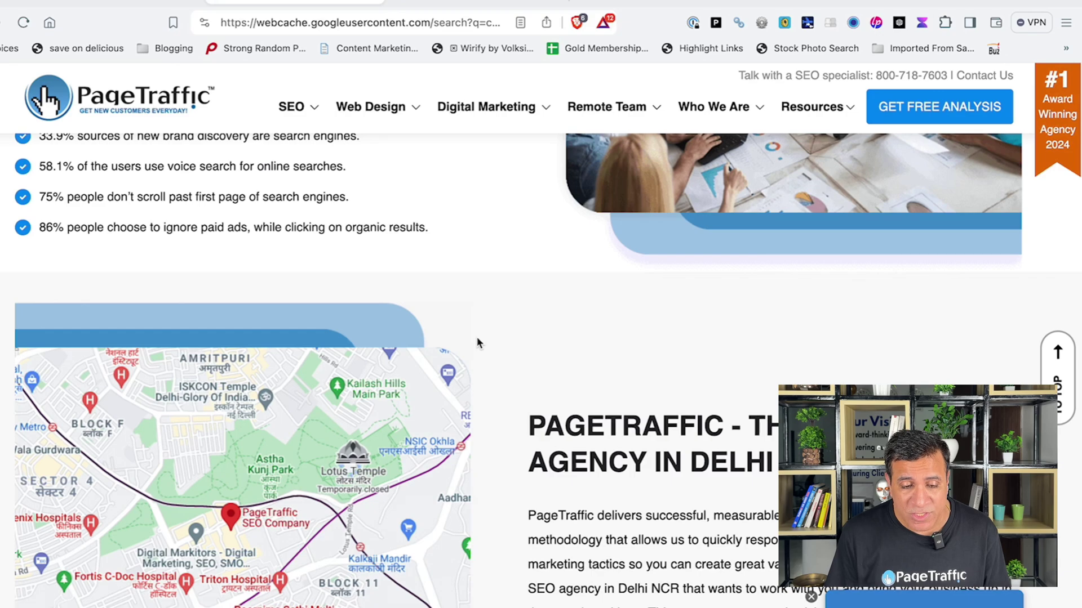
pyautogui.scroll(-5, 476, 342)
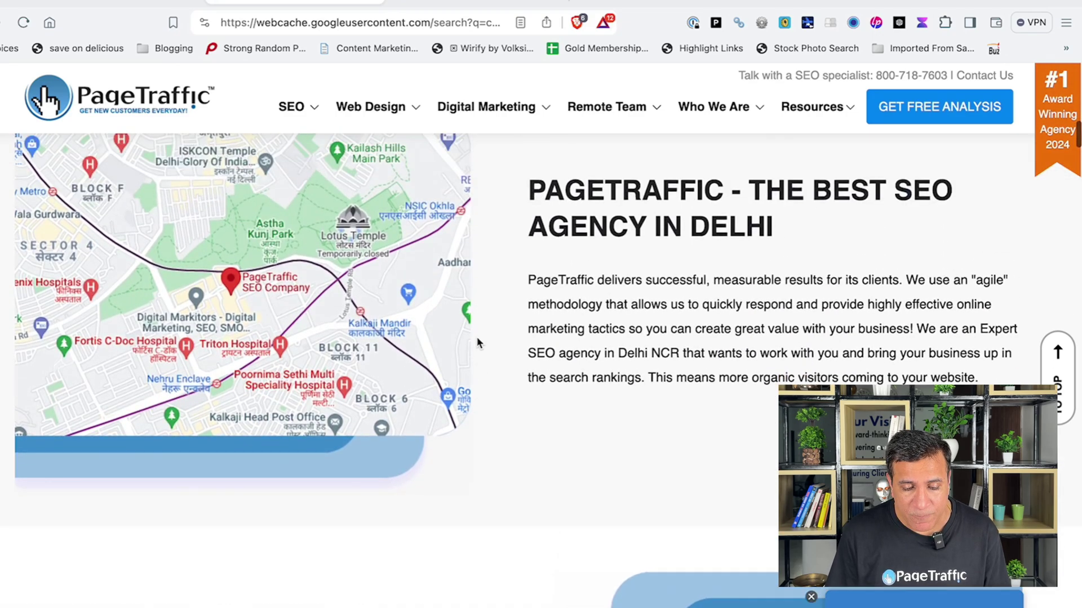
pyautogui.scroll(-15, 295, 298)
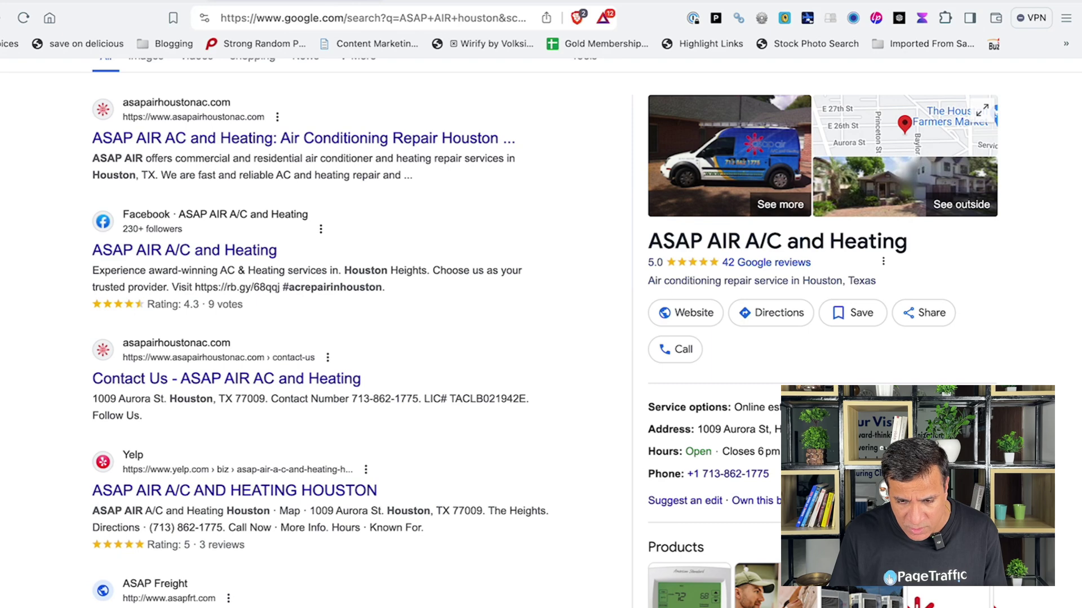
# Compare the business listings in the "ASAP AIR houston" search results and read the Google reviews for ASAP AIR A/C and Heating
pyautogui.scroll(-4, 489, 261)
pyautogui.scroll(3, 489, 261)
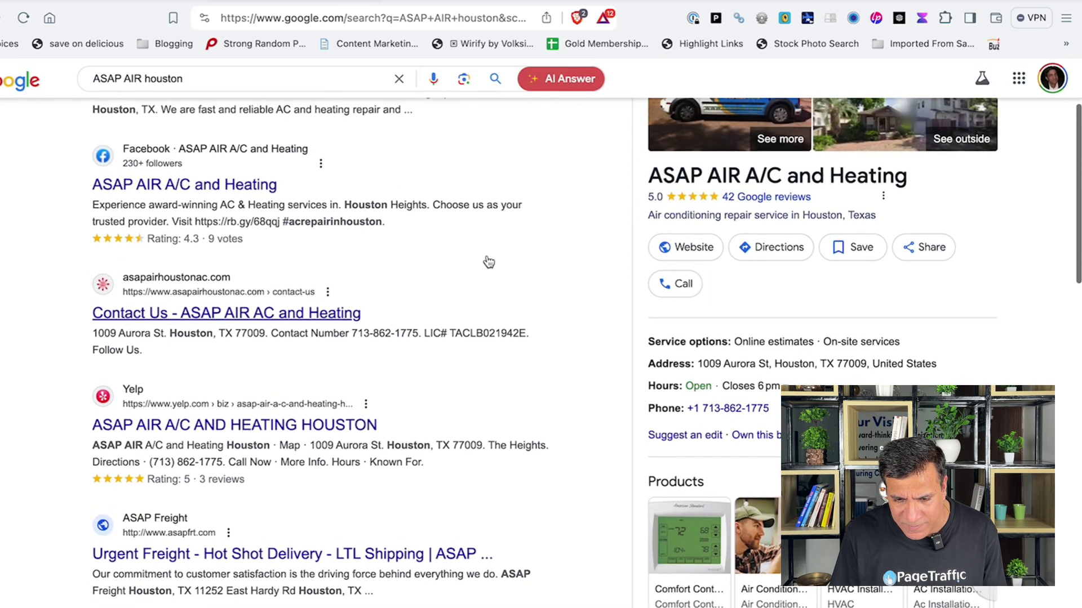
pyautogui.scroll(1, 489, 260)
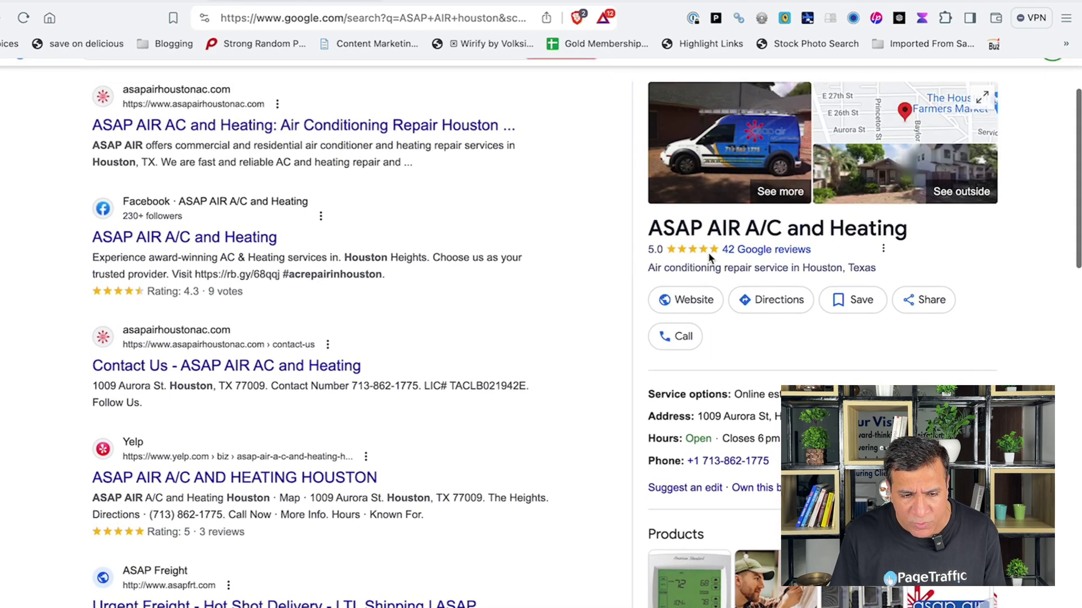
pyautogui.click(747, 250)
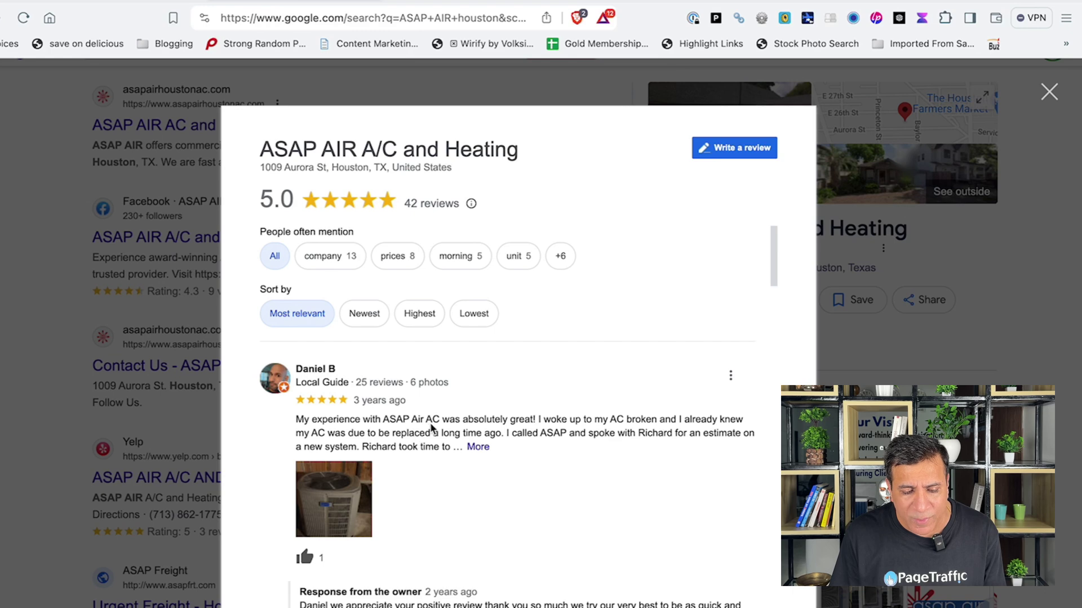
pyautogui.scroll(-1, 431, 428)
pyautogui.scroll(-5, 430, 514)
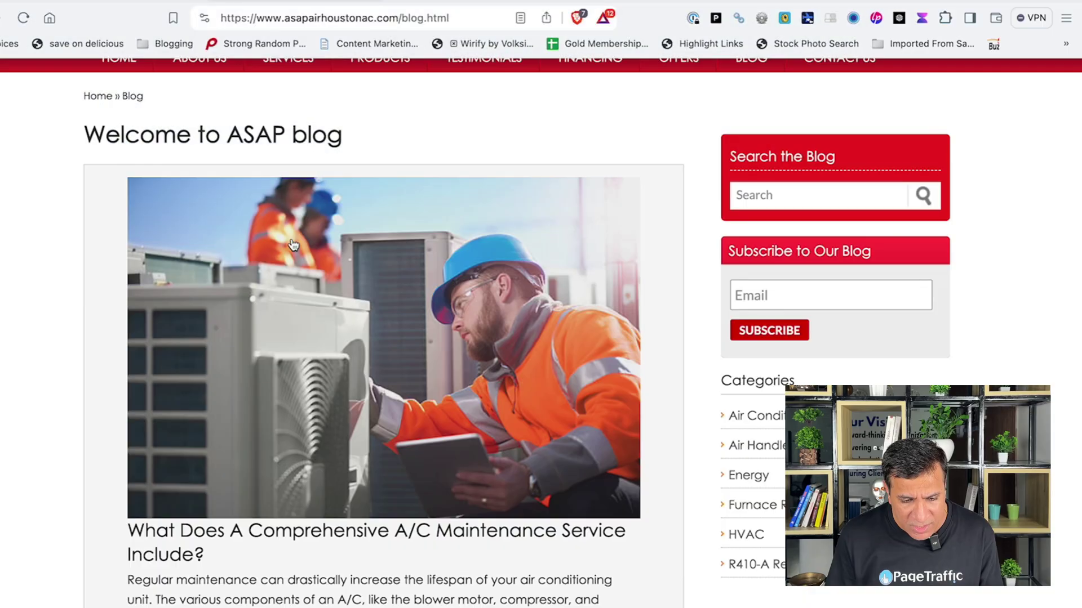
# Browse the ASAP blog's posts for local and industry-specific topics about air conditioning service and repairs
pyautogui.scroll(-5, 292, 244)
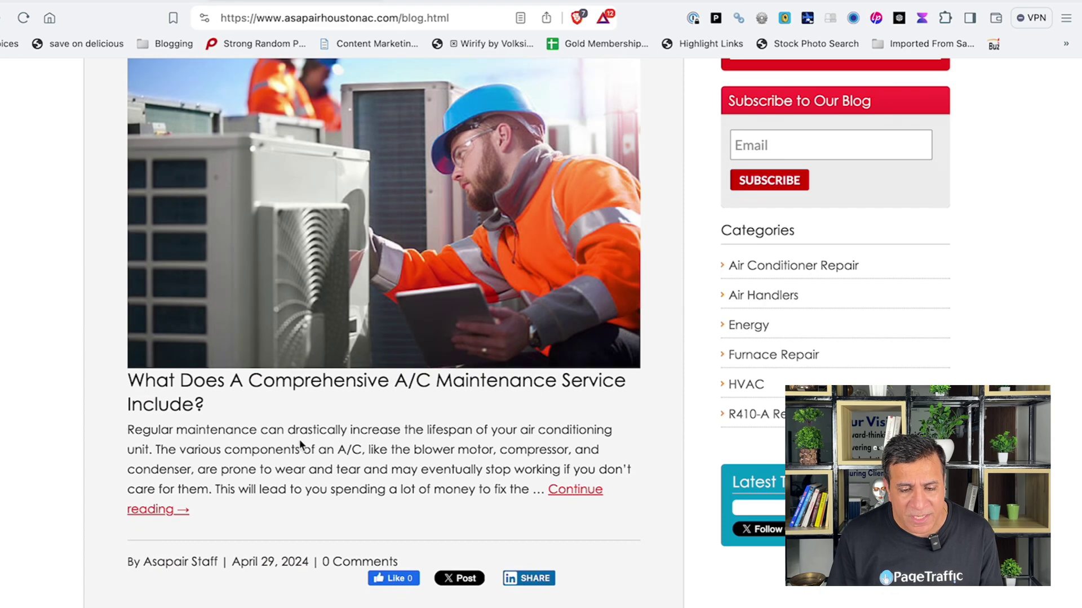
pyautogui.scroll(-20, 191, 423)
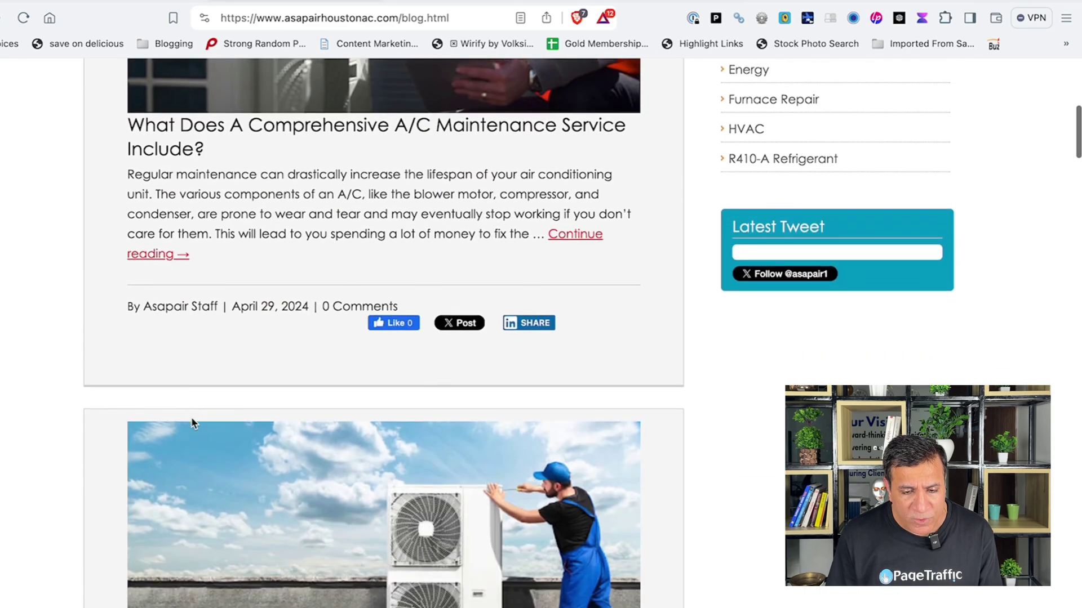
pyautogui.scroll(-20, 191, 423)
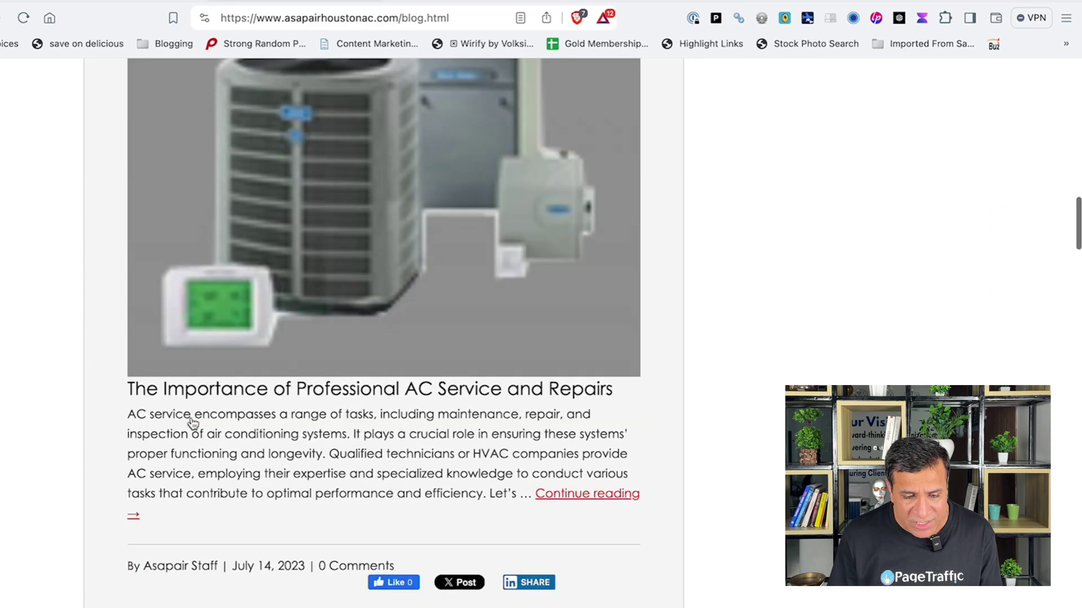
pyautogui.scroll(-5, 271, 420)
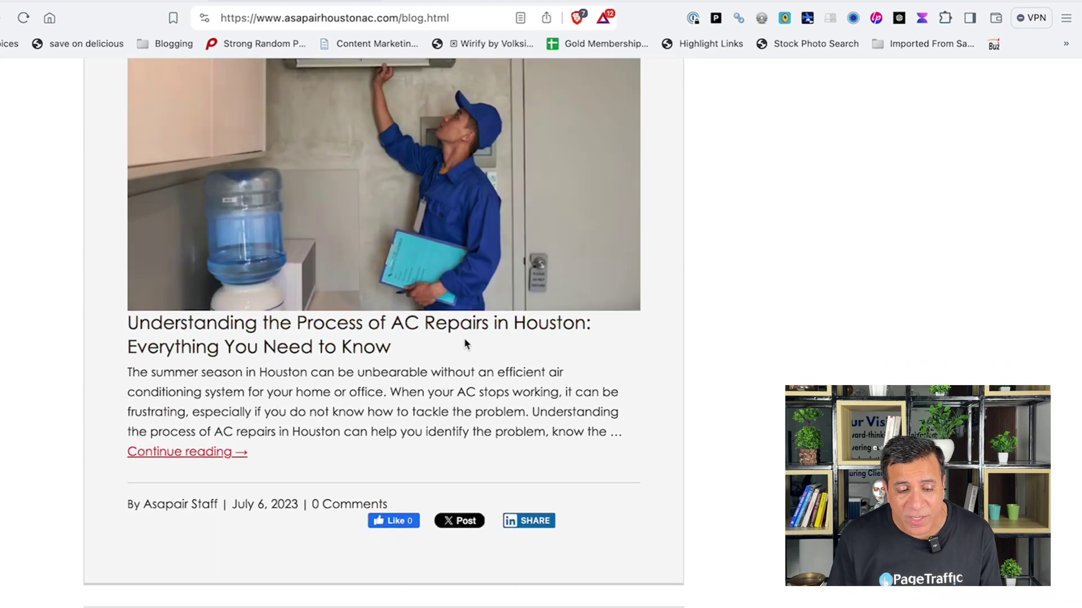
pyautogui.scroll(-15, 554, 336)
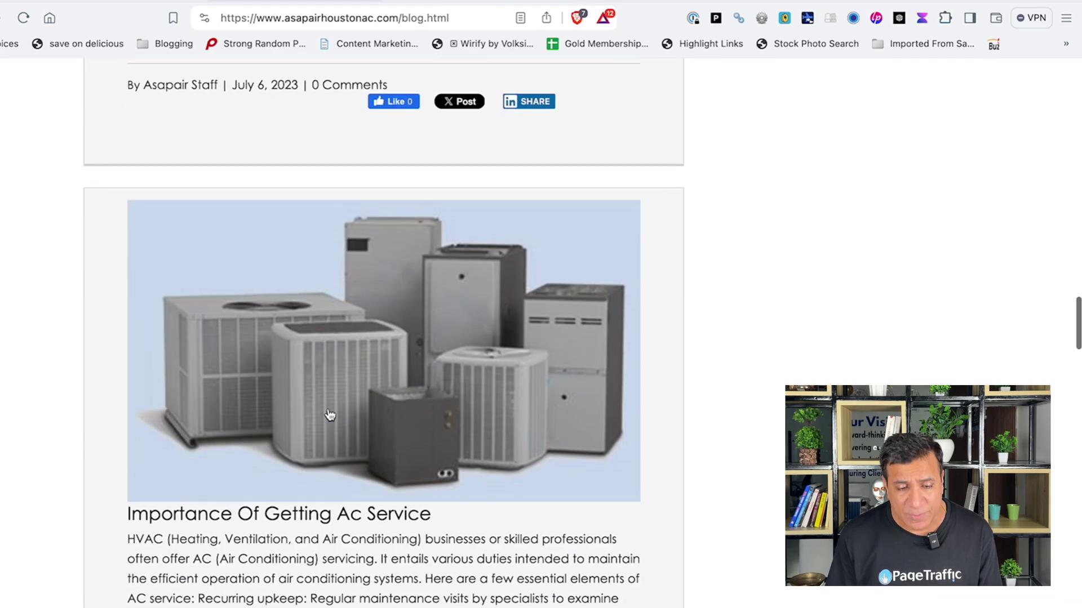
pyautogui.scroll(3, 331, 415)
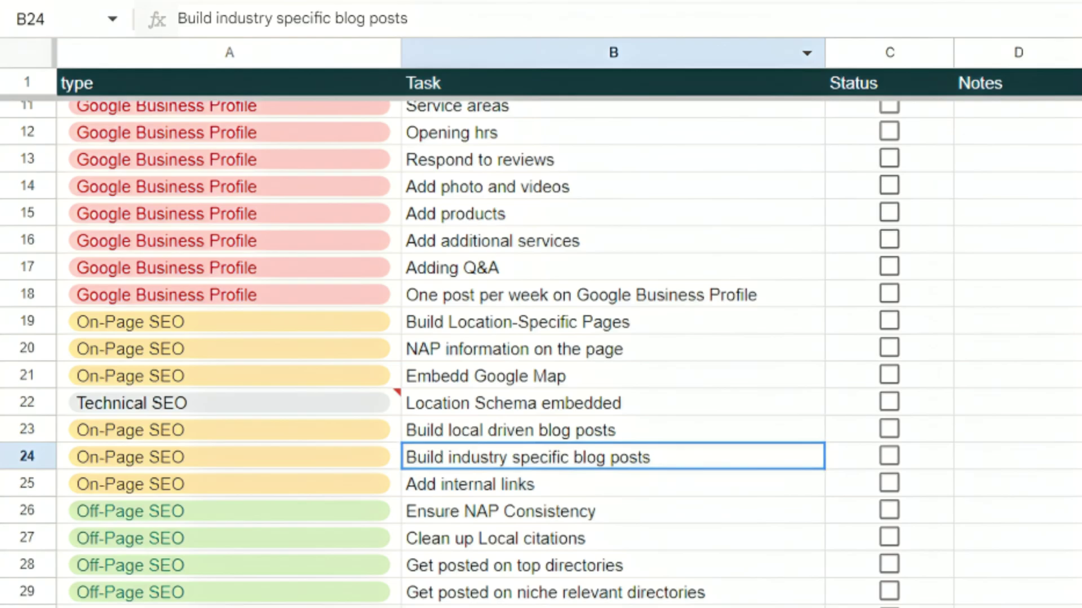